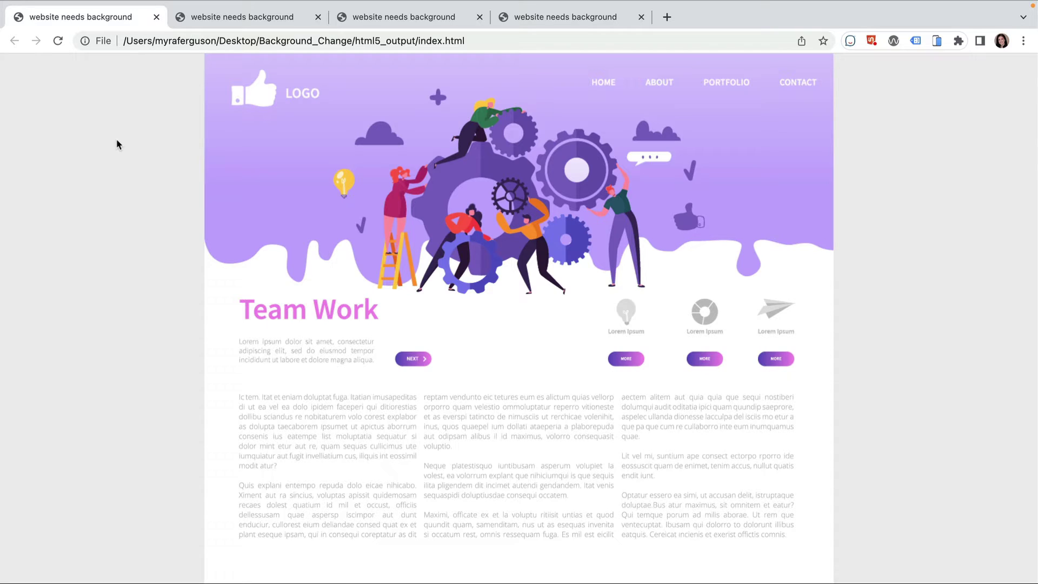
Step: Compare the solid purple, cloud pattern and background-image export tabs in Chrome
click(195, 22)
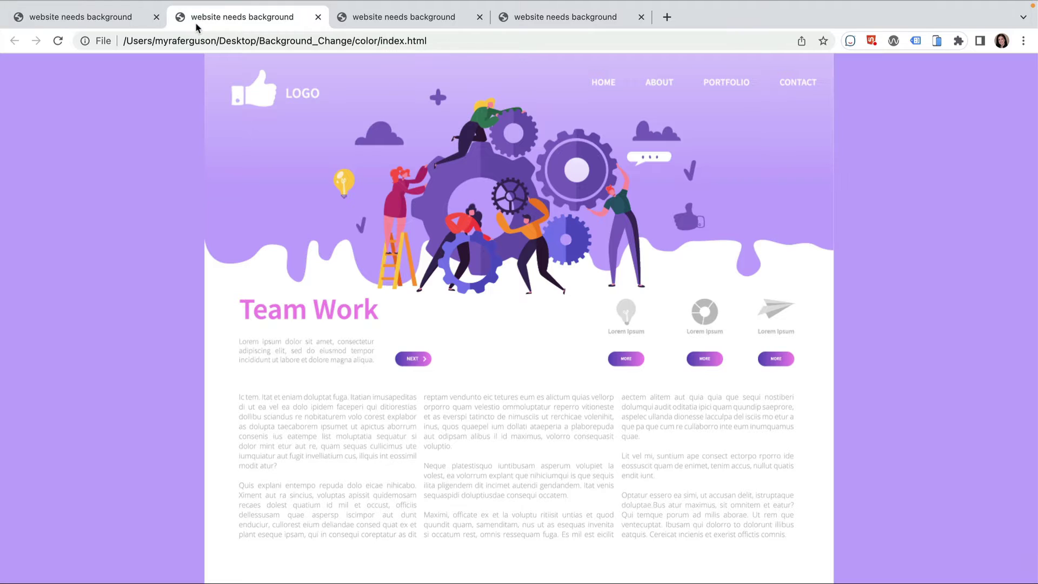
click(376, 24)
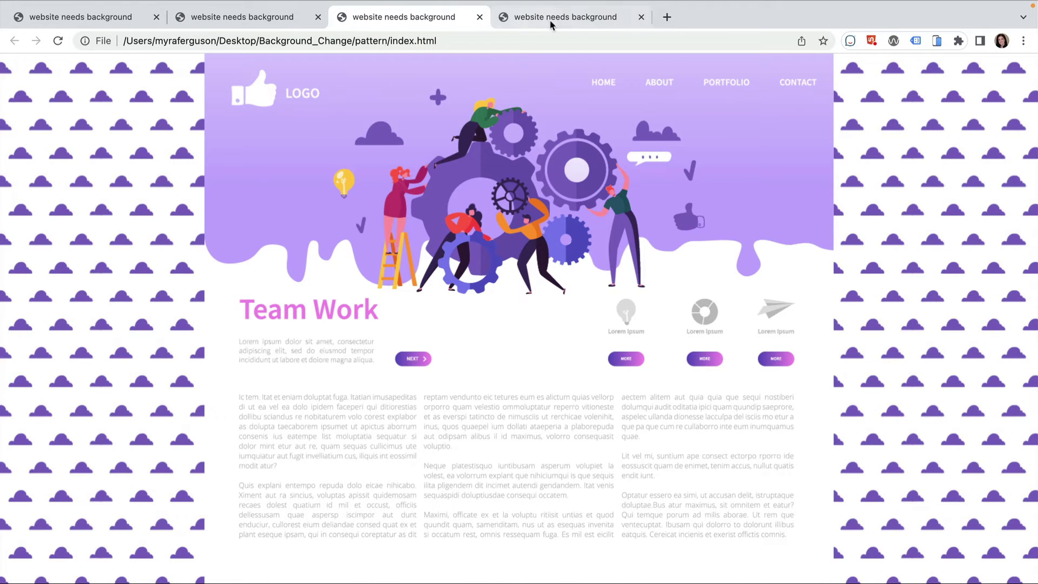
click(574, 22)
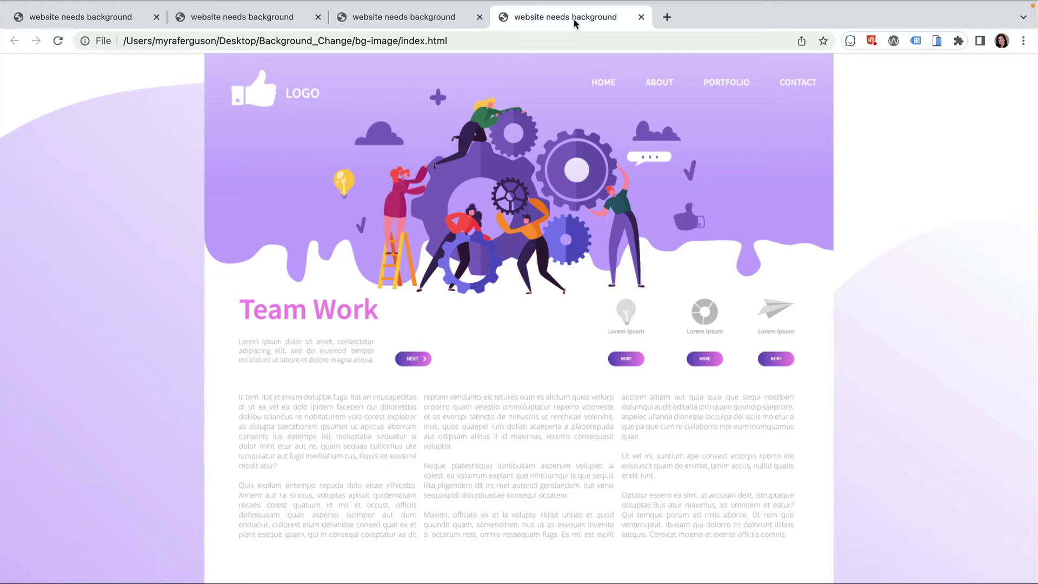
Step: Export the InDesign page with in5 using lavender background colour R=197 G=171 B=255
key(super+Tab)
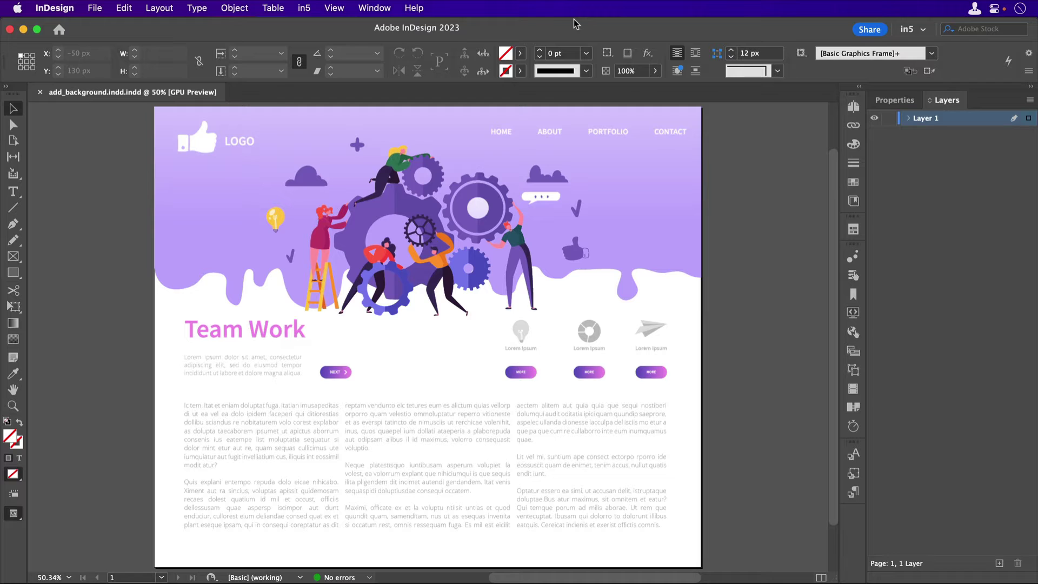
click(304, 7)
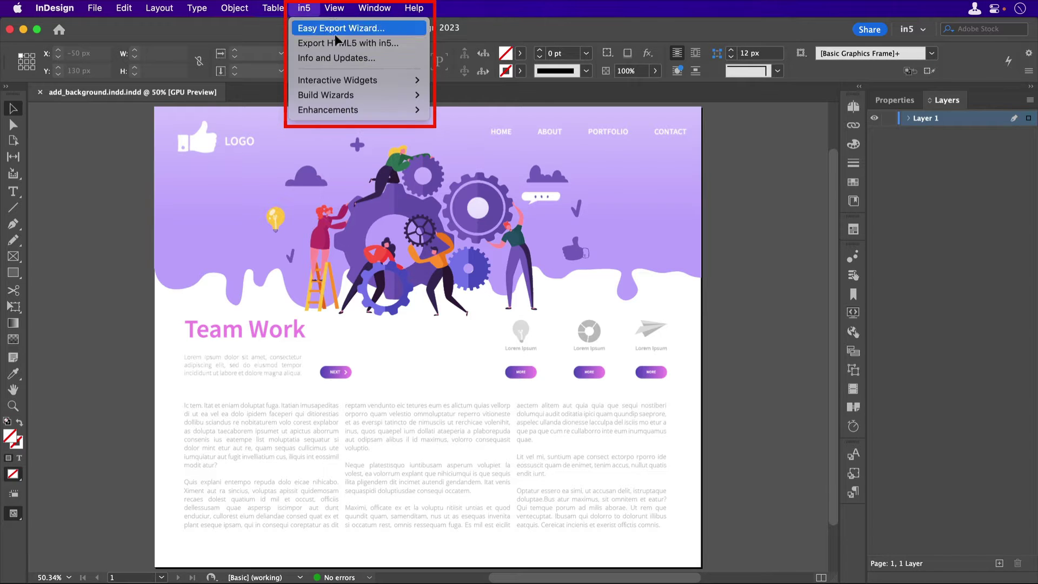
click(367, 46)
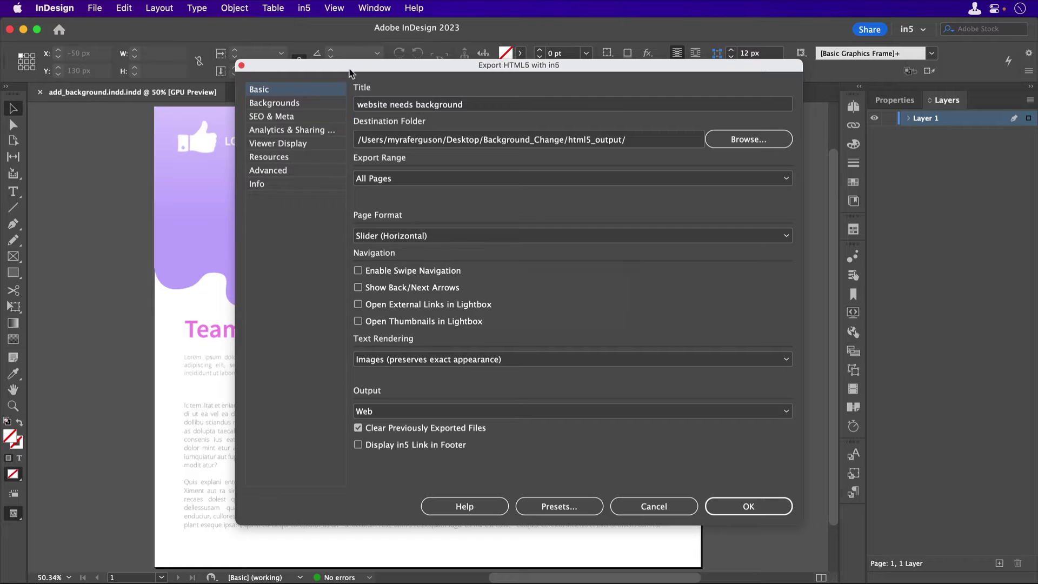
click(321, 104)
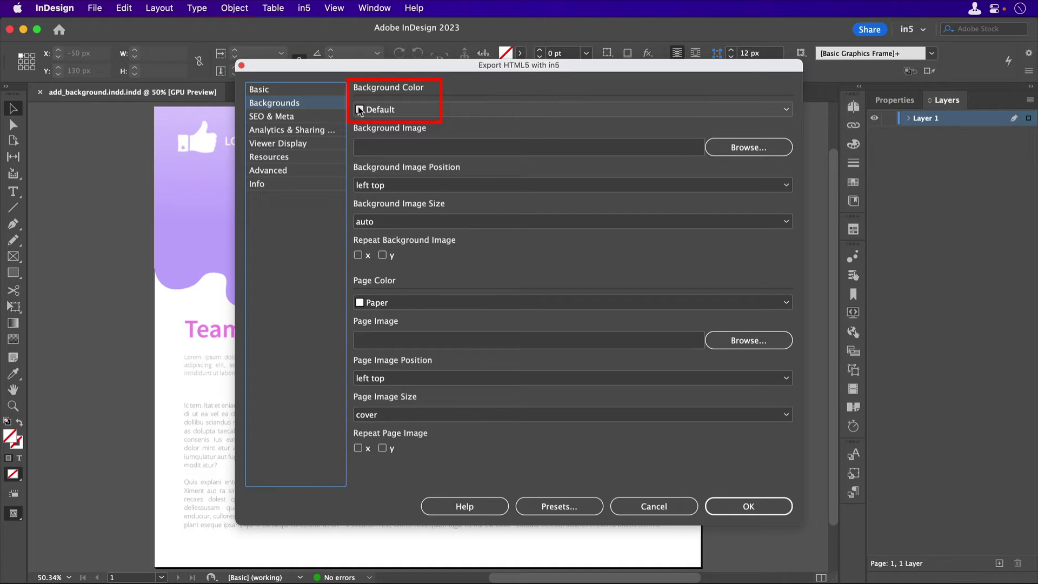
click(384, 110)
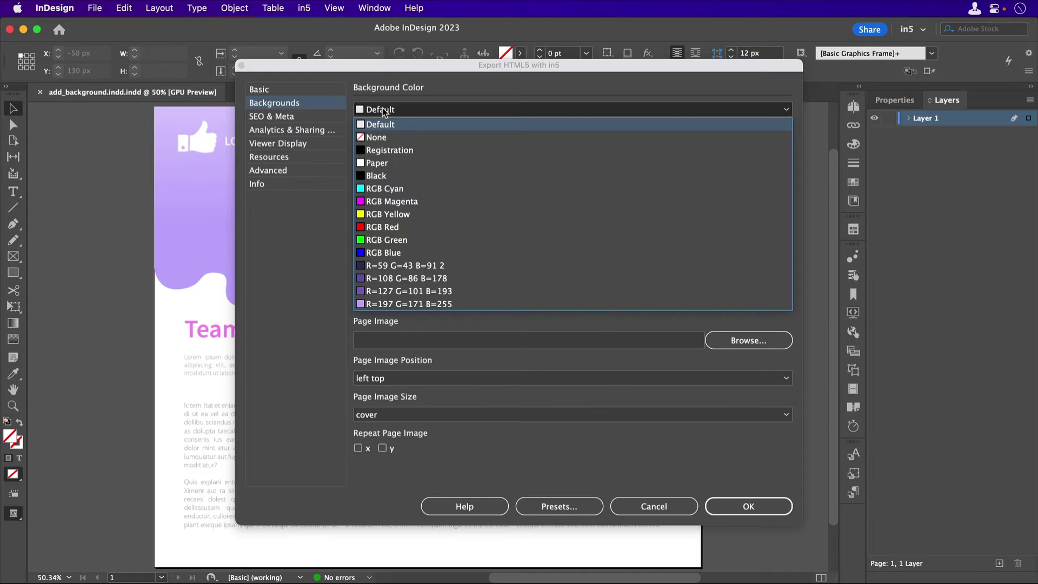
click(480, 303)
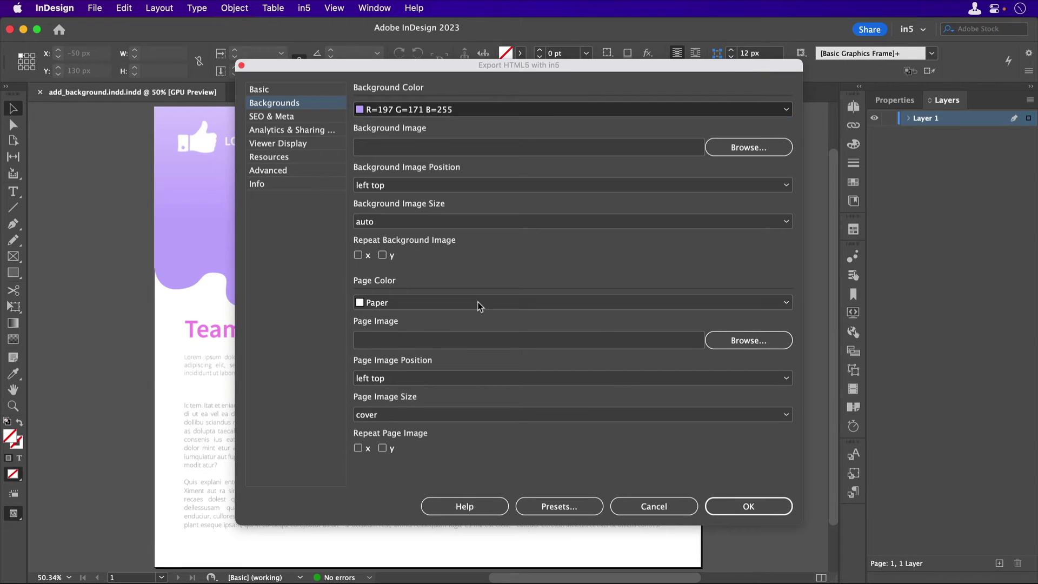
click(749, 506)
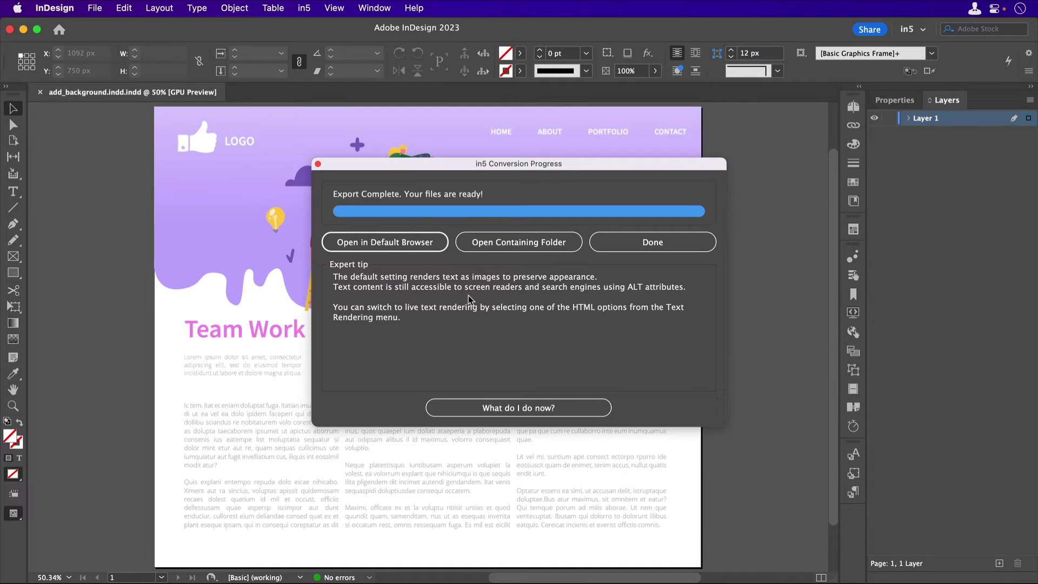
click(385, 241)
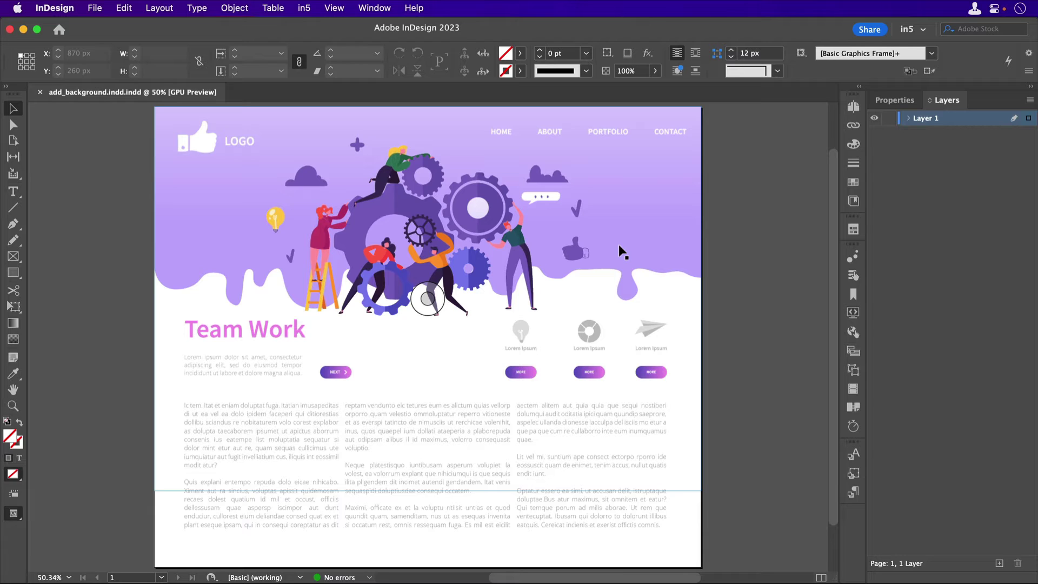
Step: Set cloud-pattern-with-offset.jpg from the images folder as the in5 background image
click(304, 7)
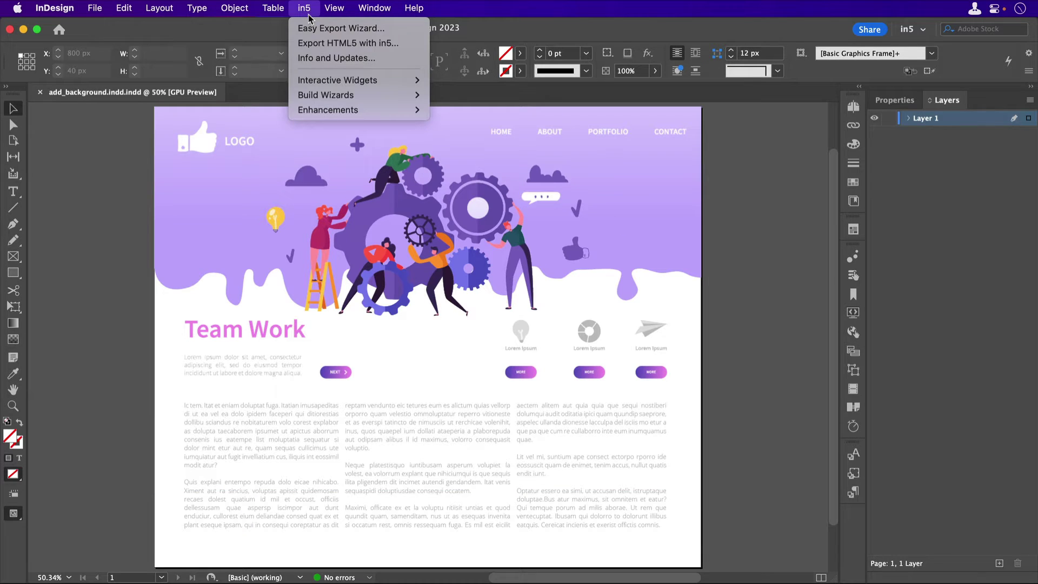
click(347, 44)
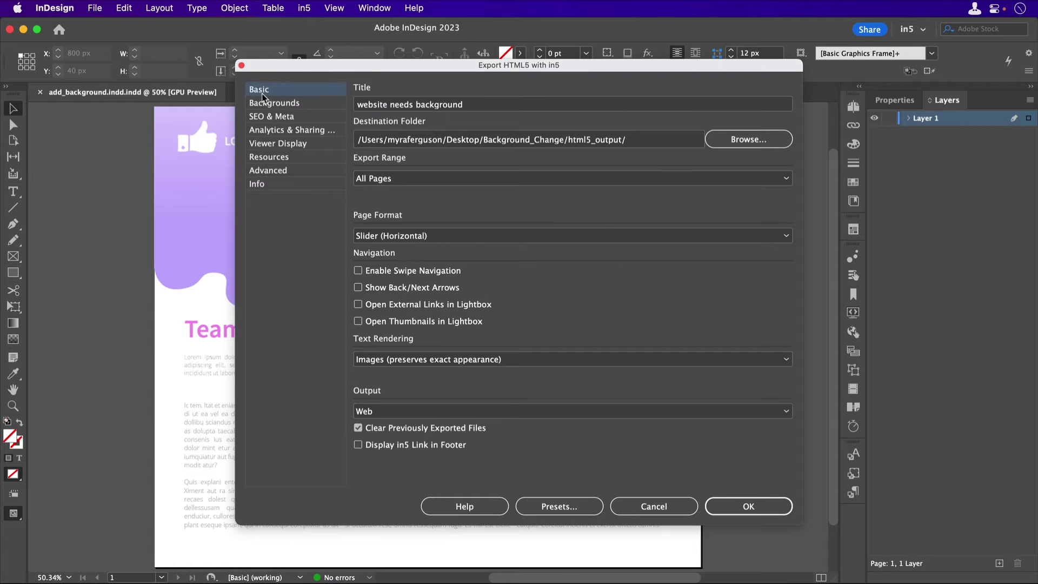
click(271, 103)
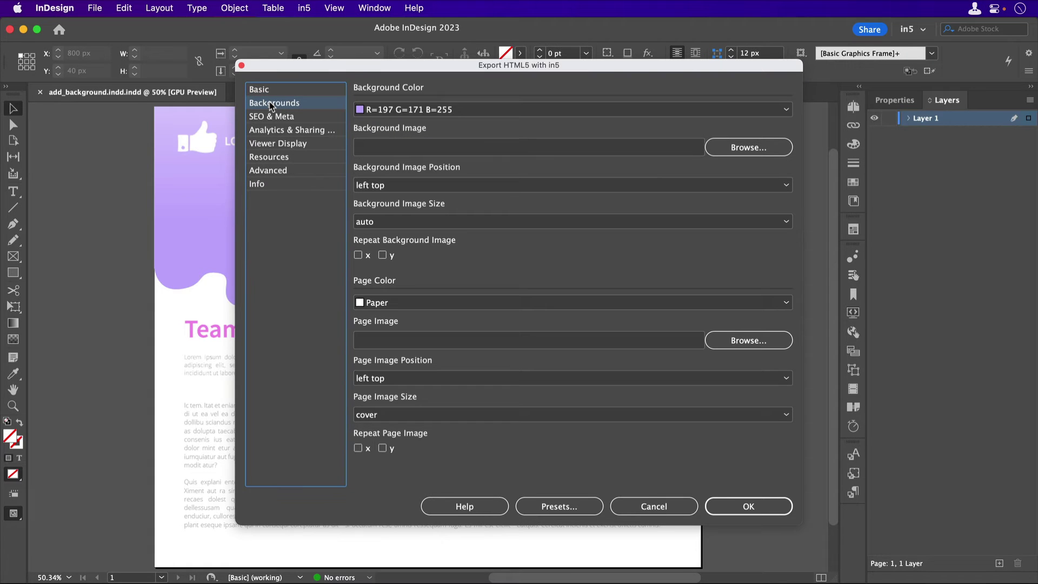
click(743, 149)
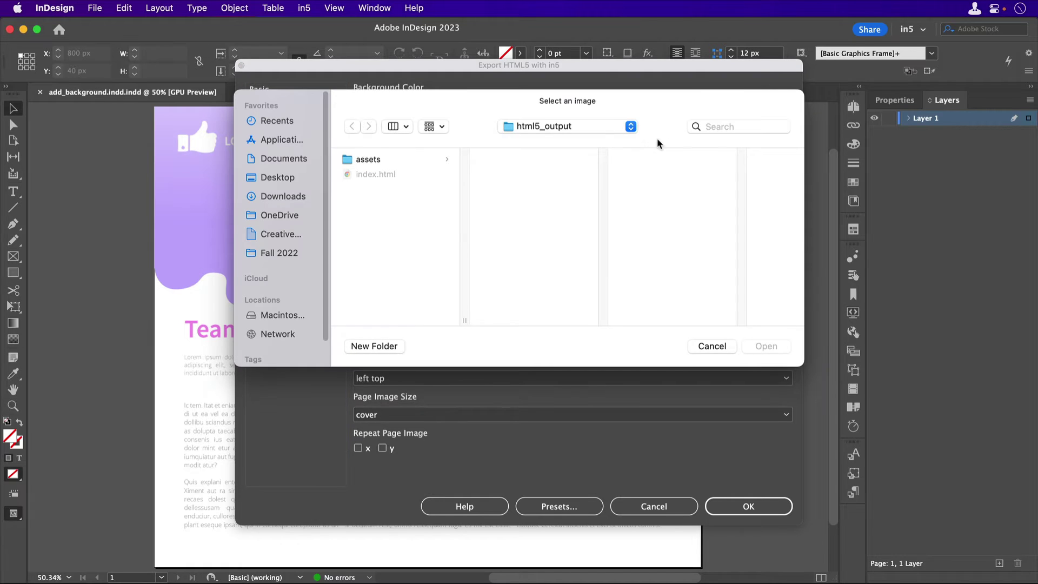
click(559, 127)
click(542, 150)
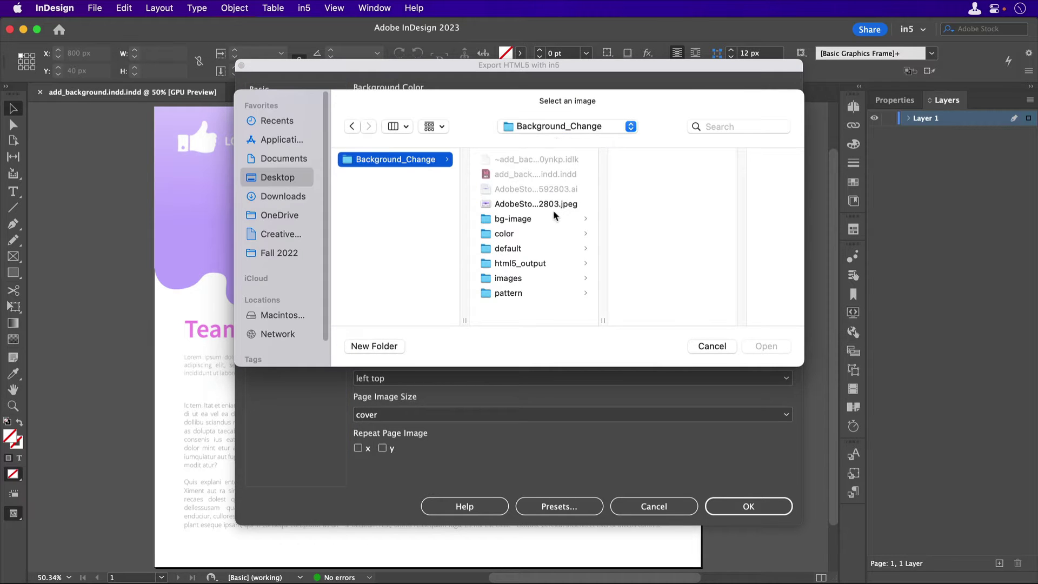
click(534, 279)
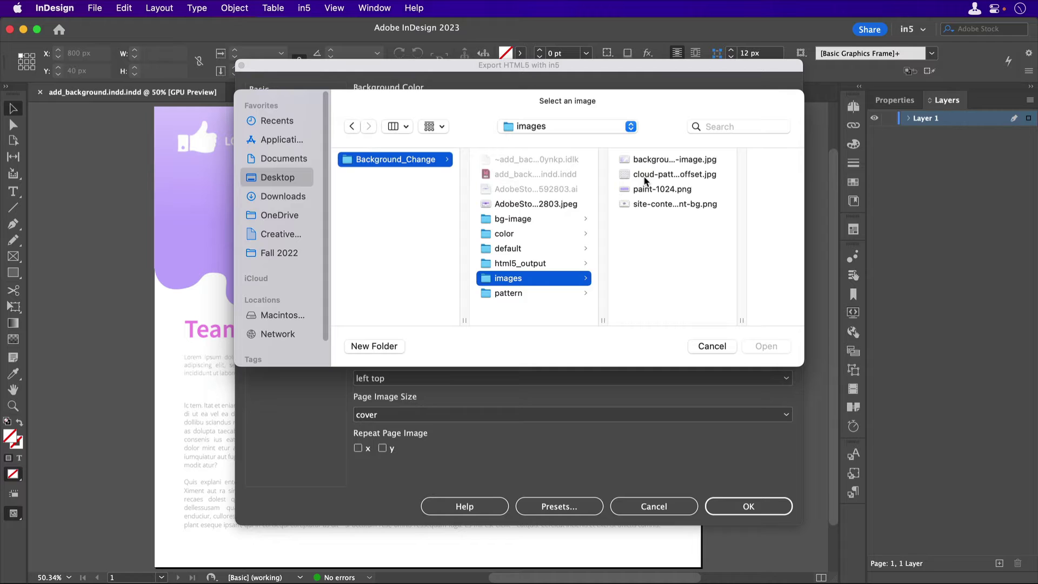
click(673, 175)
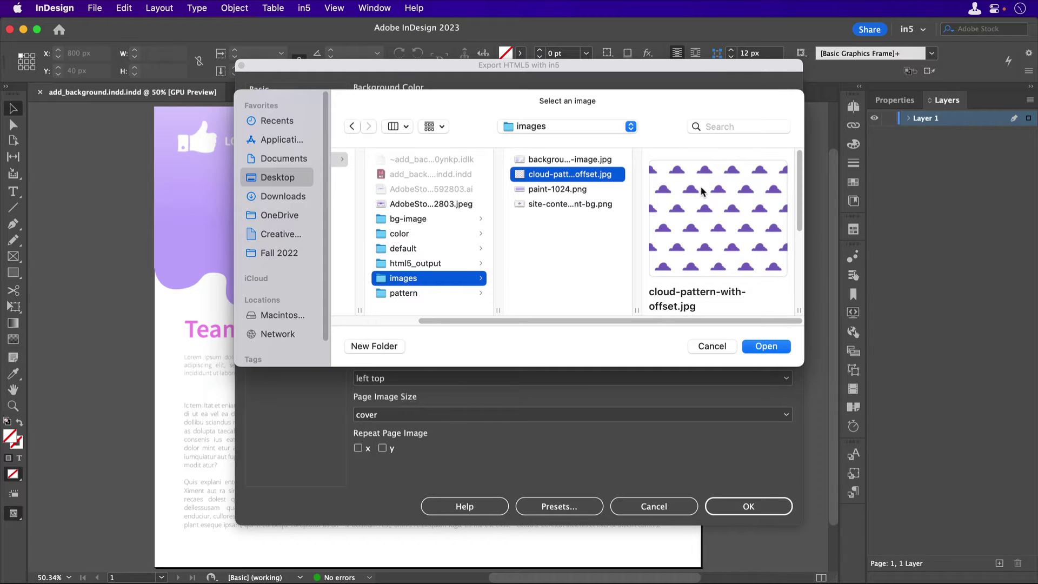
click(765, 347)
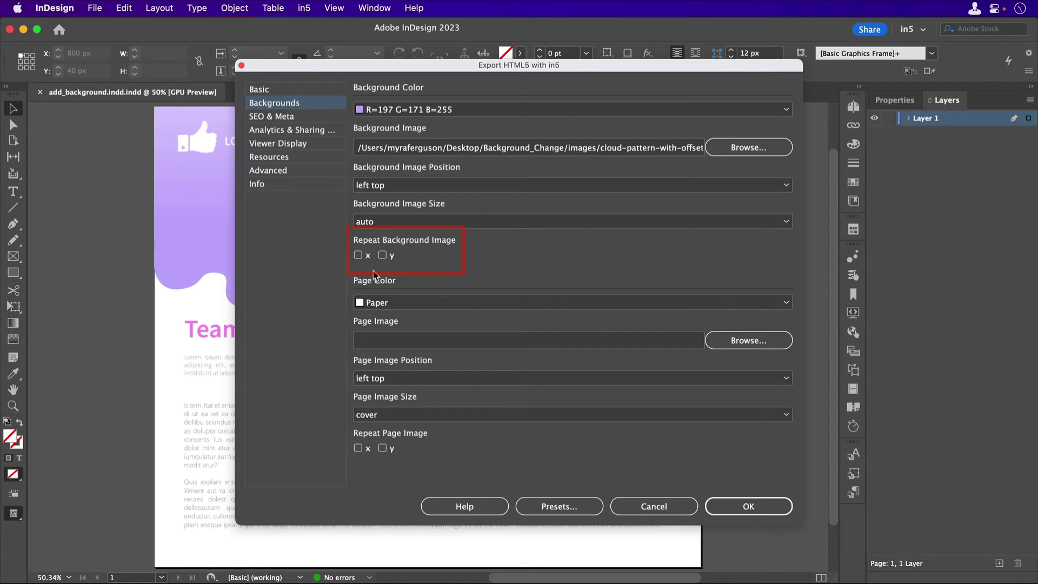
Step: Repeat the pattern in x and y, export, and preview it in the browser
click(358, 256)
click(382, 256)
click(745, 506)
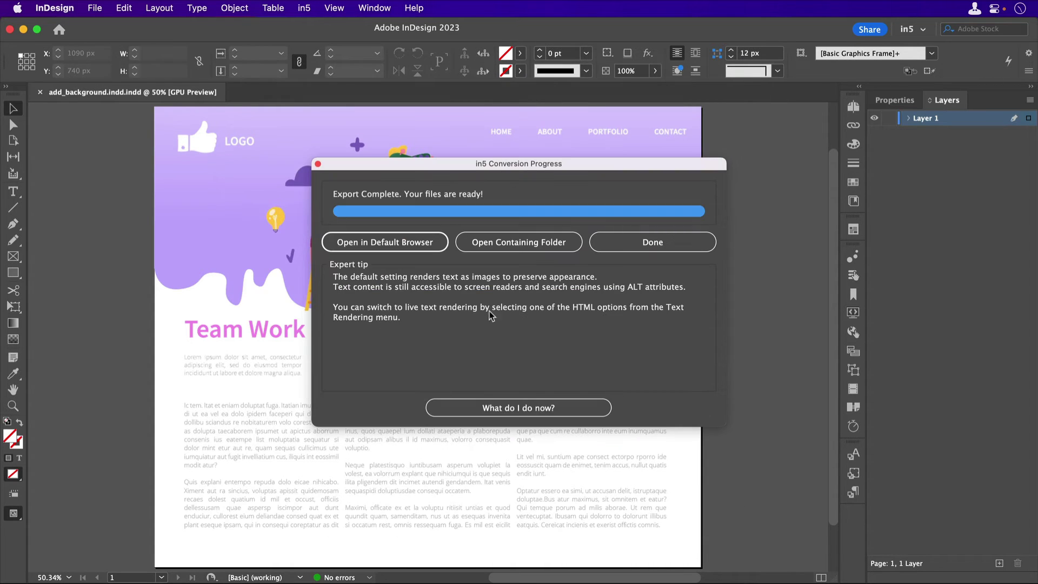
click(383, 239)
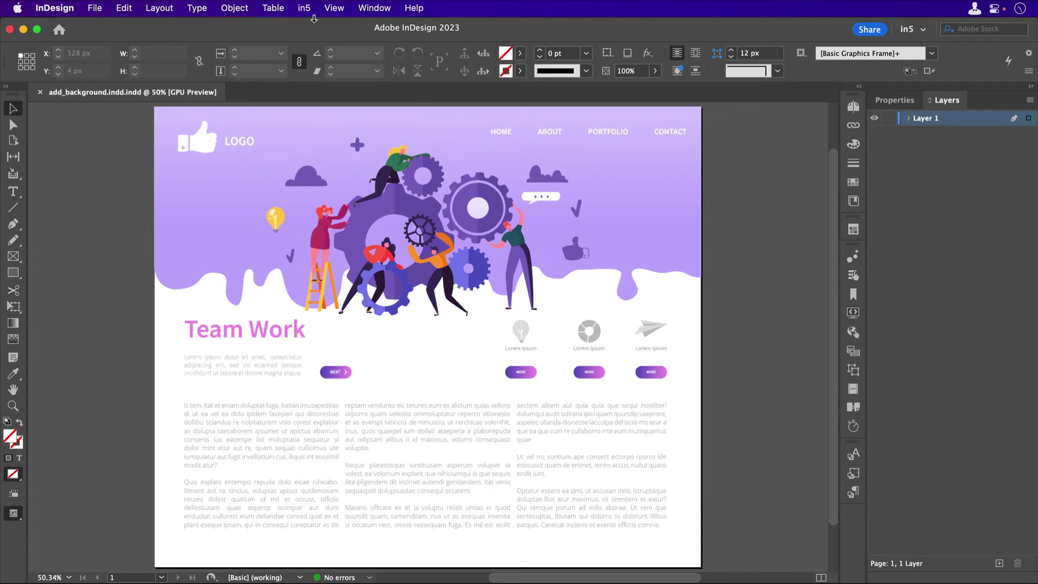
Step: Replace the in5 background image with background-image.jpg
click(304, 9)
click(341, 42)
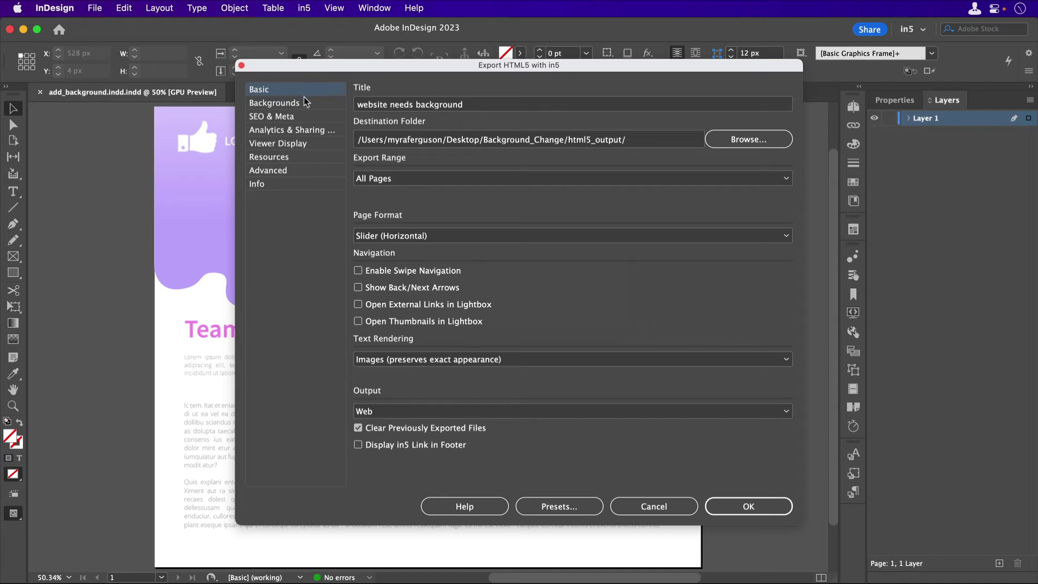
click(275, 103)
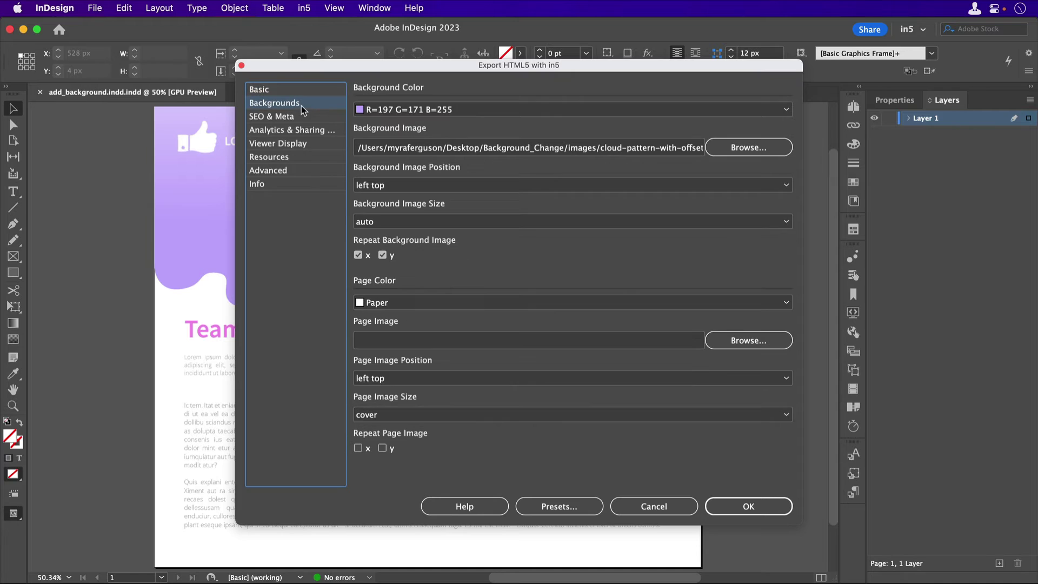
click(749, 148)
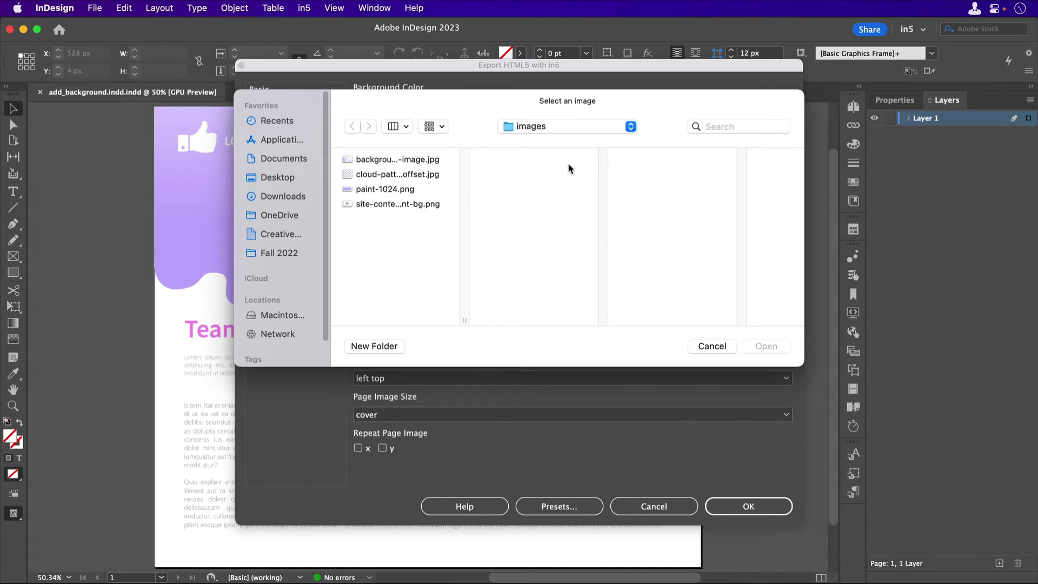
click(410, 160)
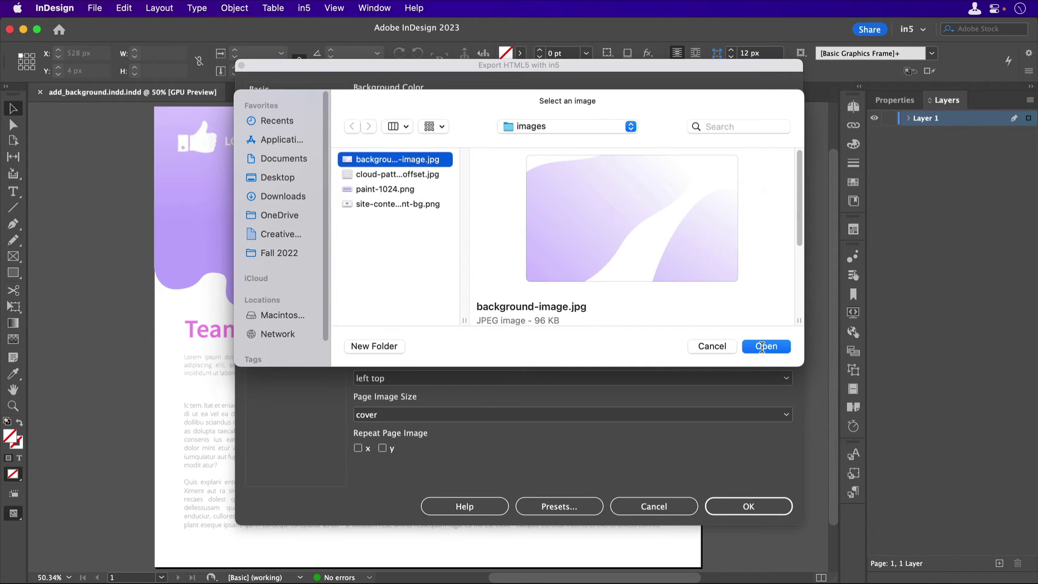
click(766, 347)
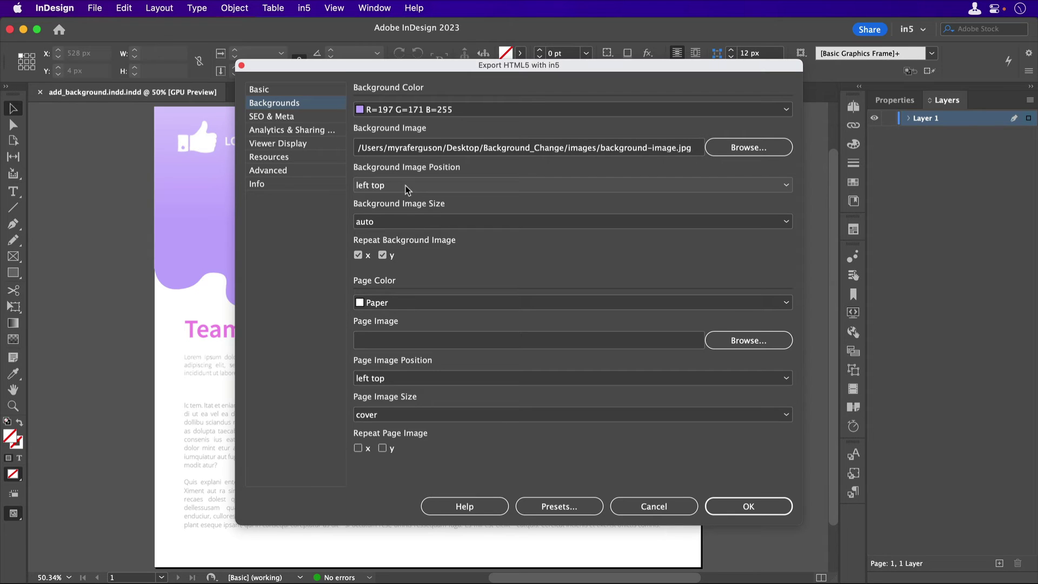
Step: Size the background to cover with Repeat x and y off, and export
click(398, 226)
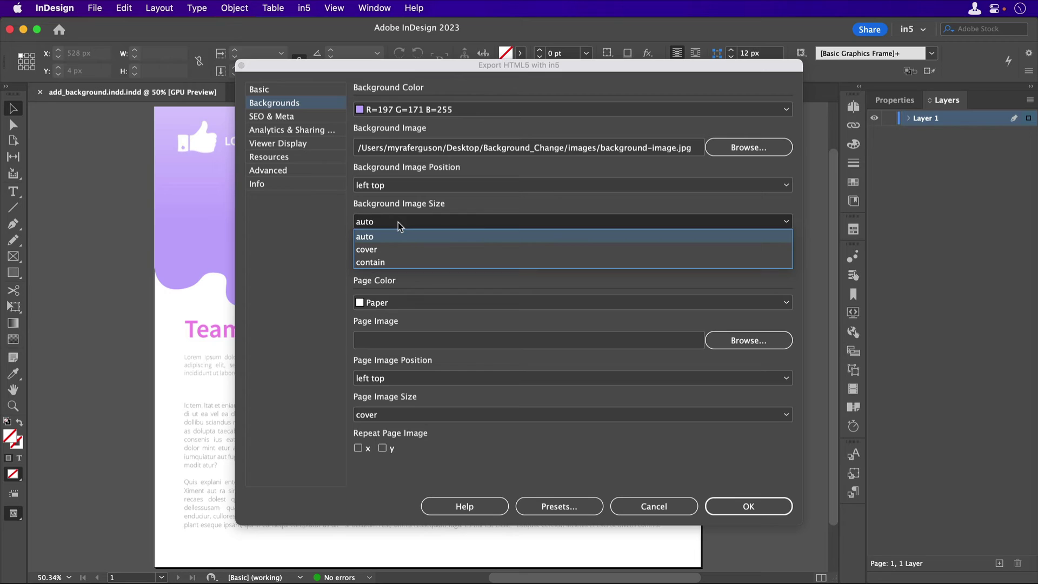
click(399, 249)
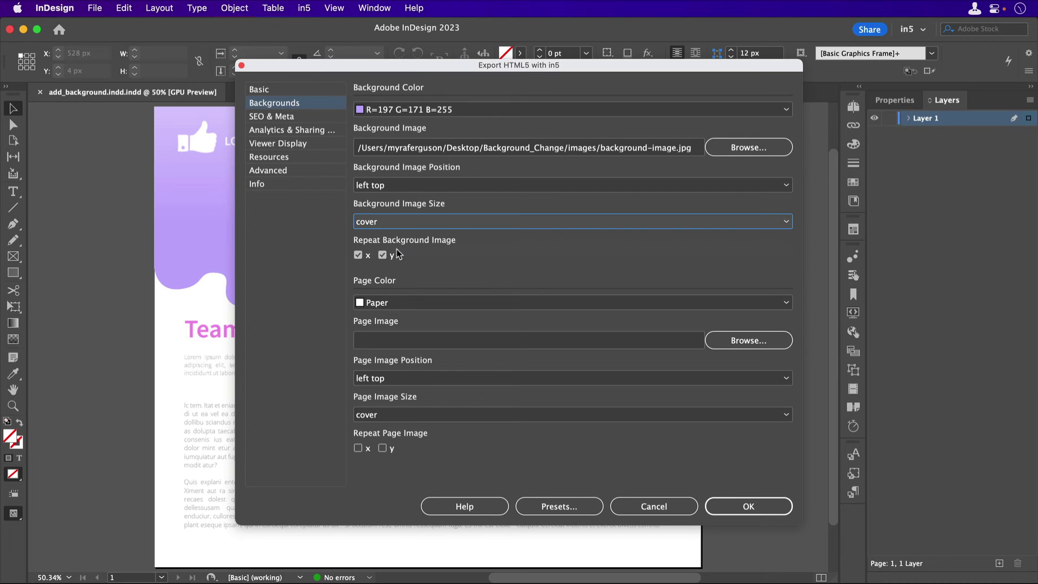
click(359, 255)
click(382, 255)
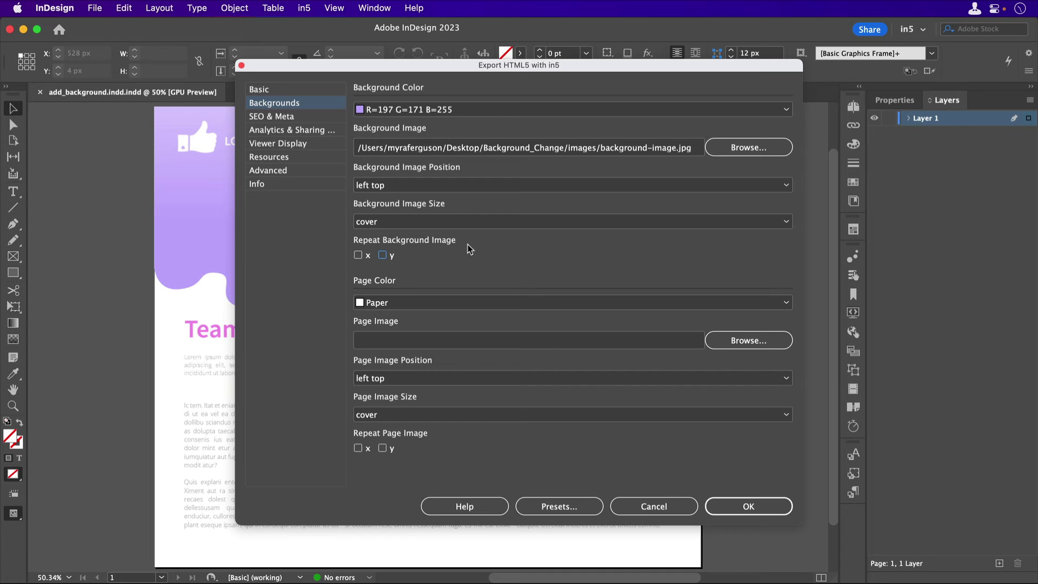
click(748, 507)
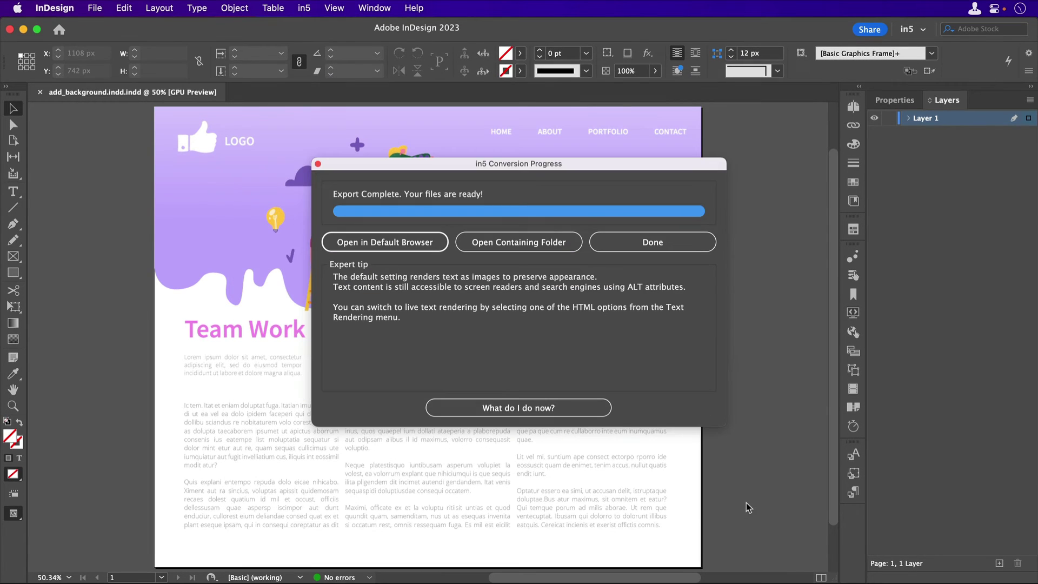
Step: Open the exported index.html in the default browser to review the background image
click(384, 243)
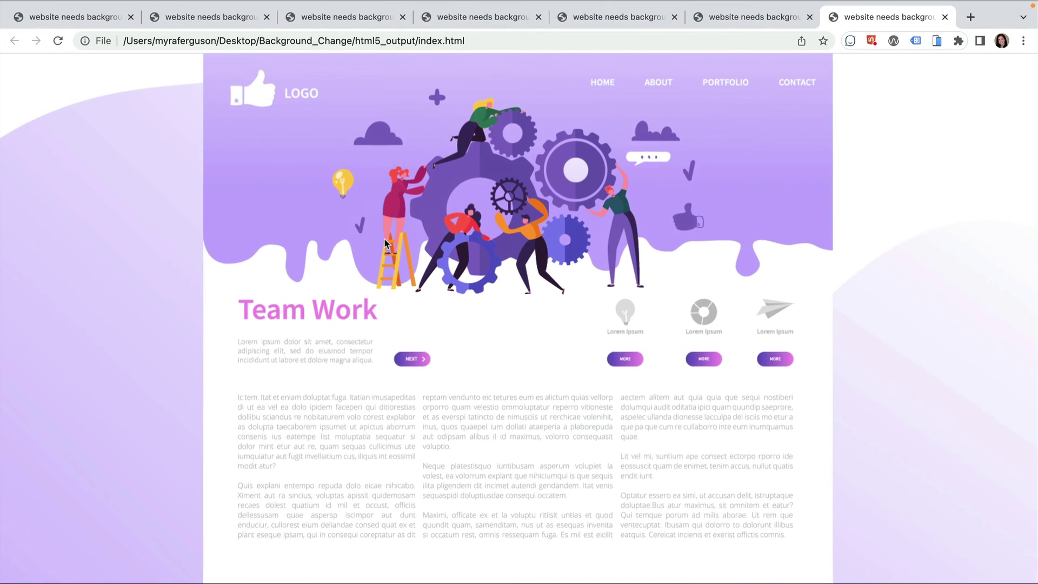